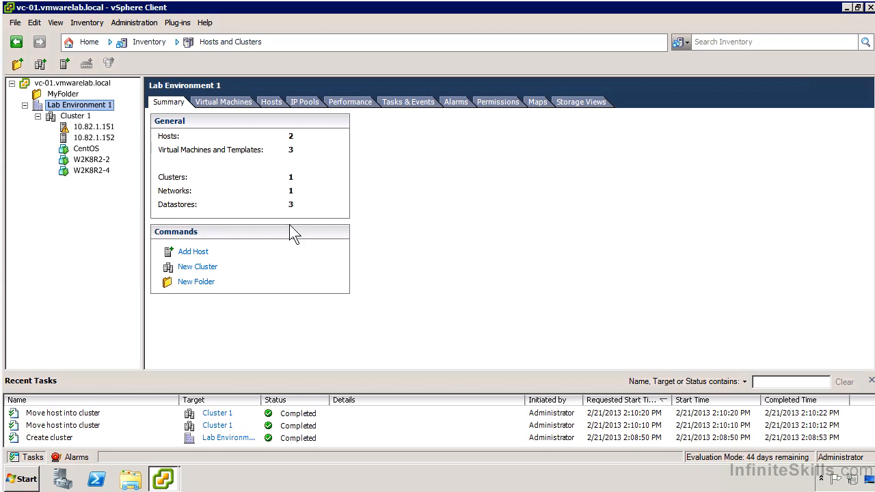
- Open the settings of Cluster 1 and display its vSphere DRS automation level options
click(77, 118)
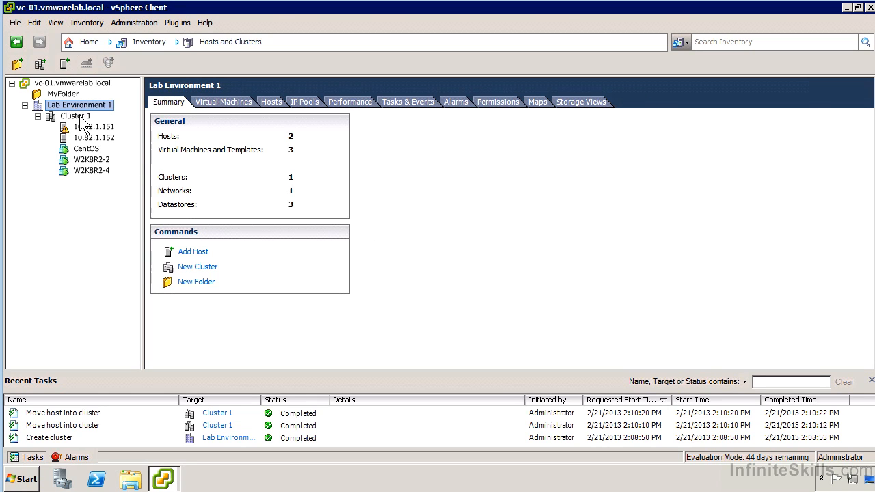
right_click(87, 114)
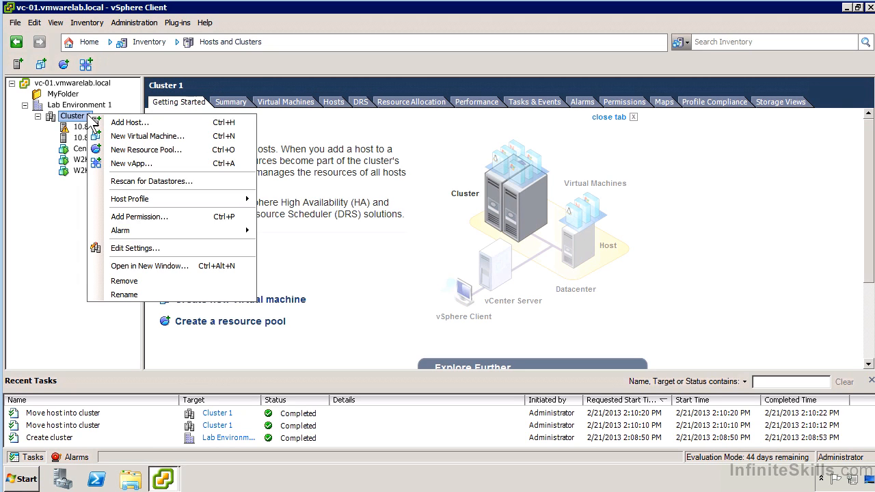
click(156, 250)
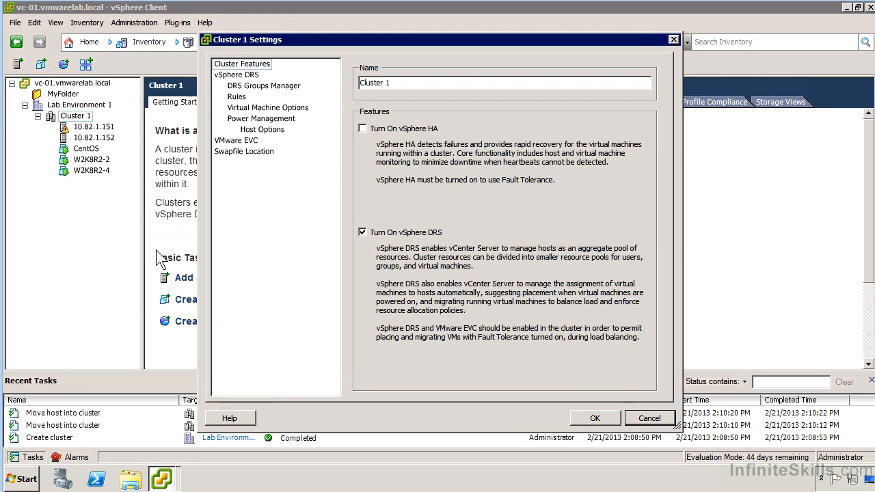
click(253, 75)
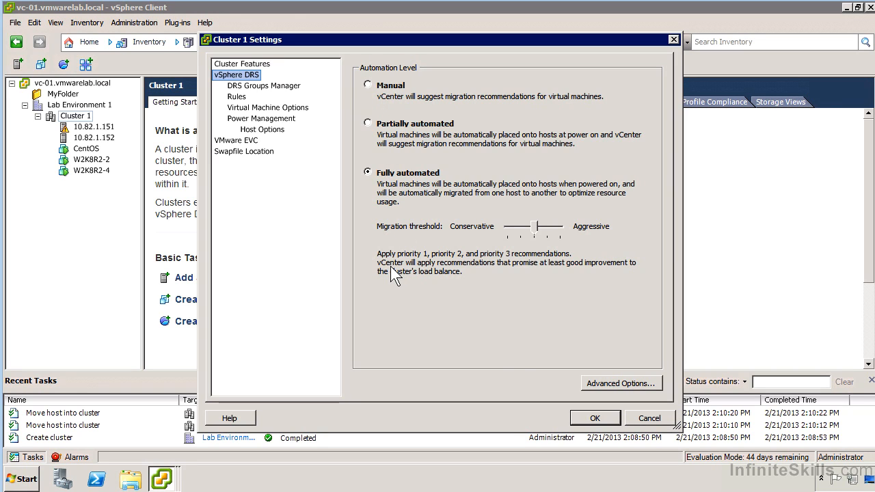
- Examine the option and value entries in the cluster's advanced DRS options, and leave them without adding any
click(604, 385)
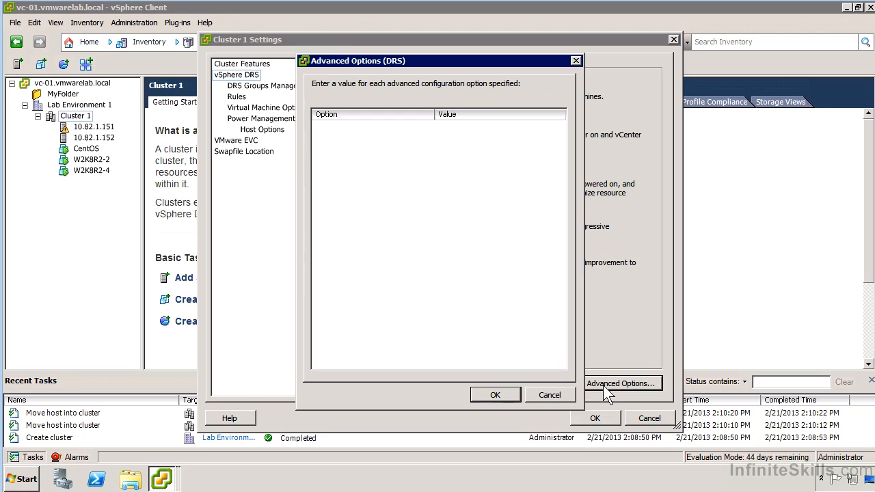
click(415, 130)
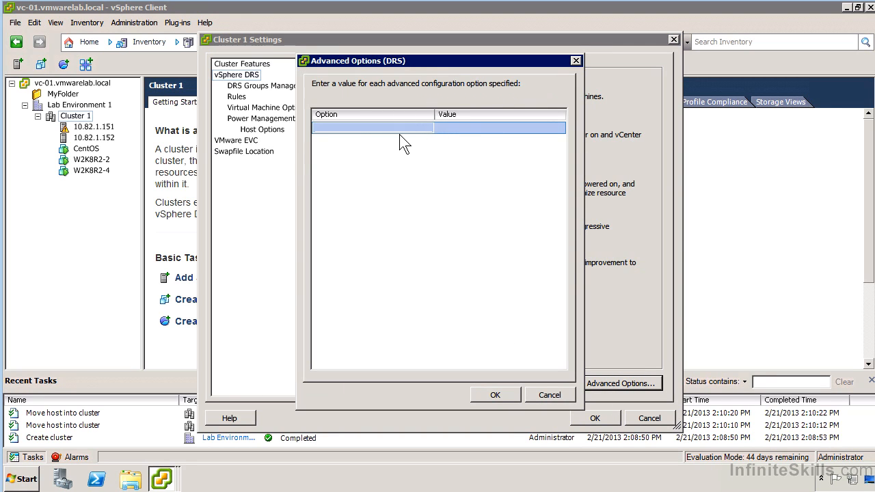
click(474, 128)
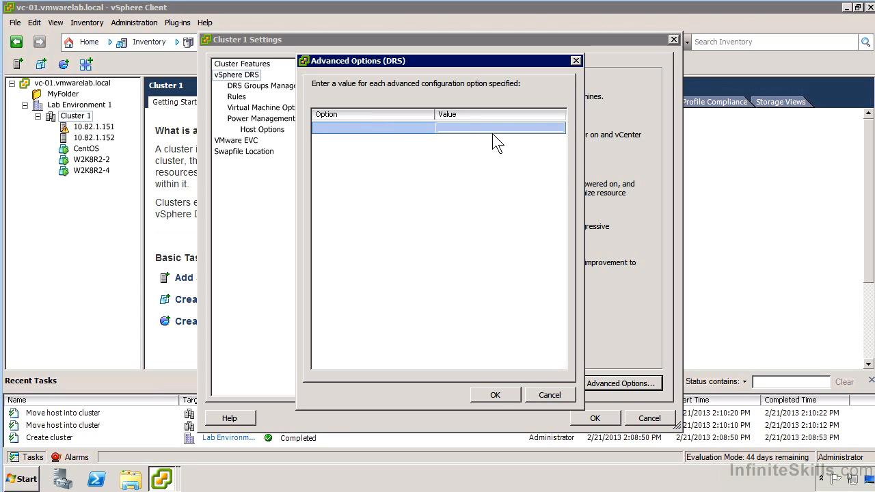
click(551, 399)
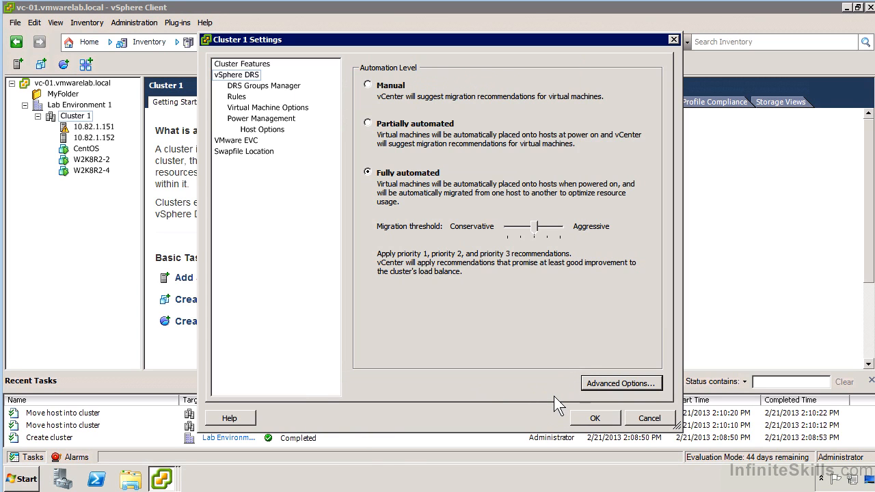
- Create a virtual machine DRS group named Windows Virtual Machines containing W2K8R2-4 and W2K8R2-2
click(248, 88)
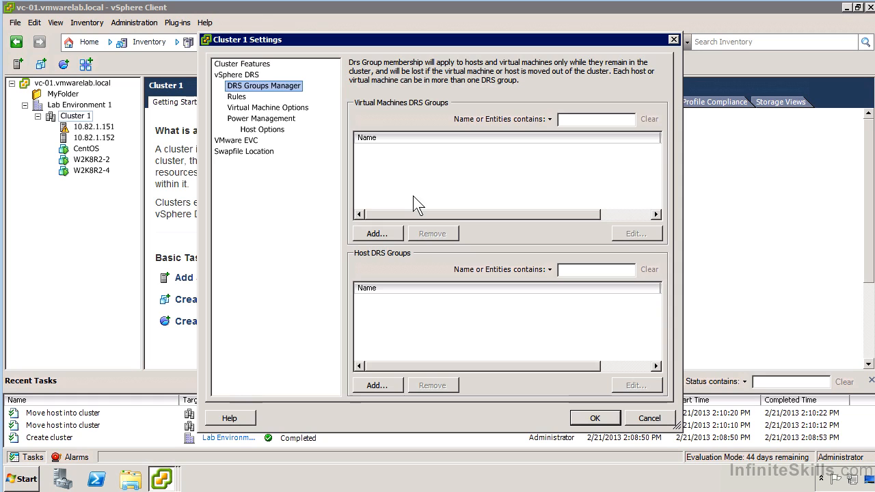
click(377, 233)
click(265, 201)
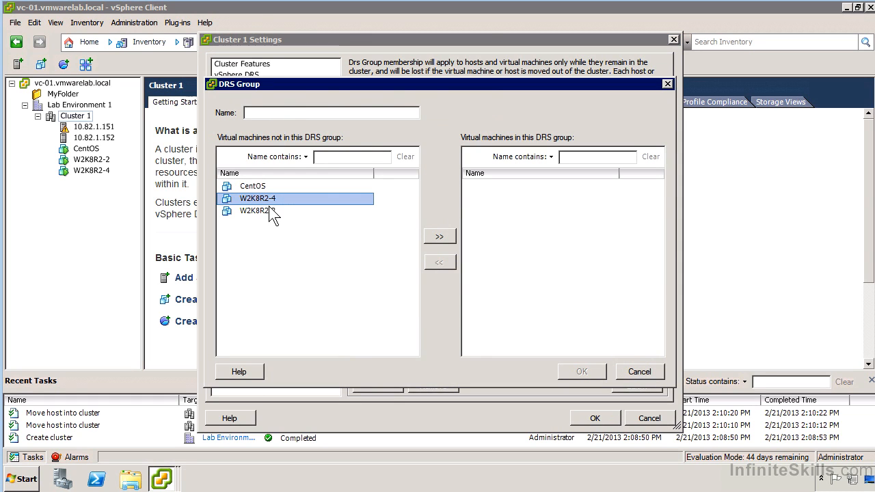
shift+click(272, 213)
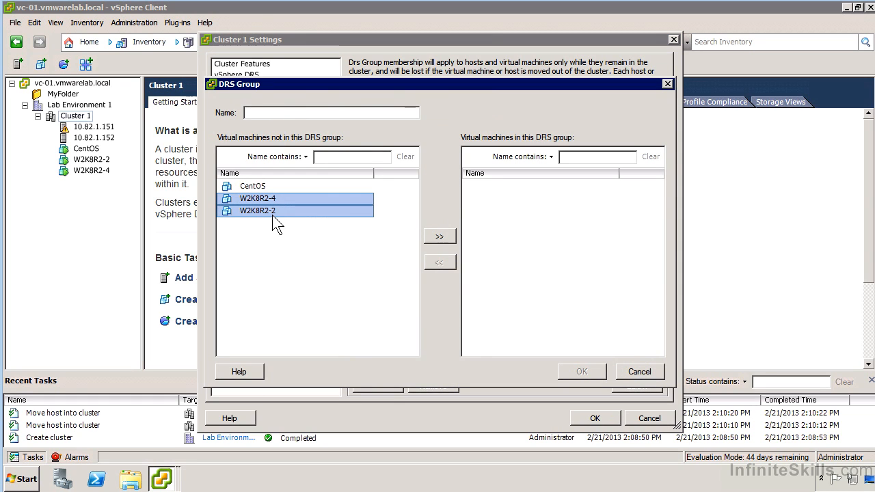
click(440, 238)
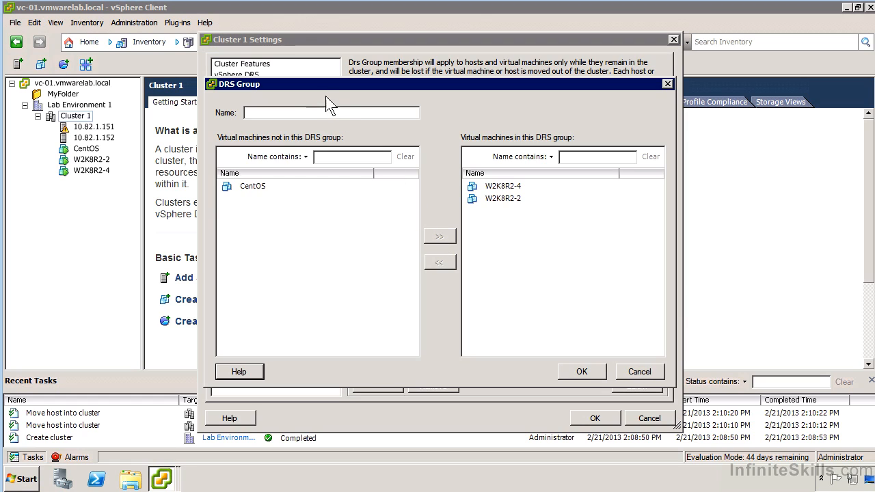
text(Windo)
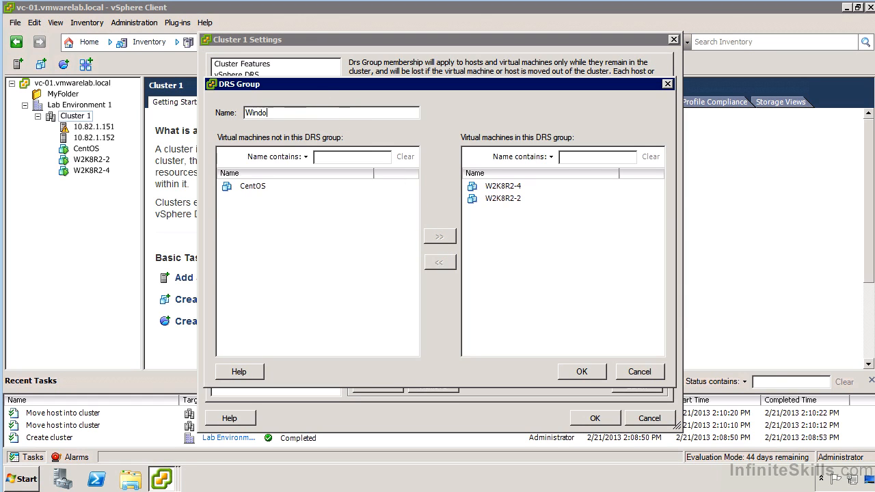
text(ws Virtual Machines)
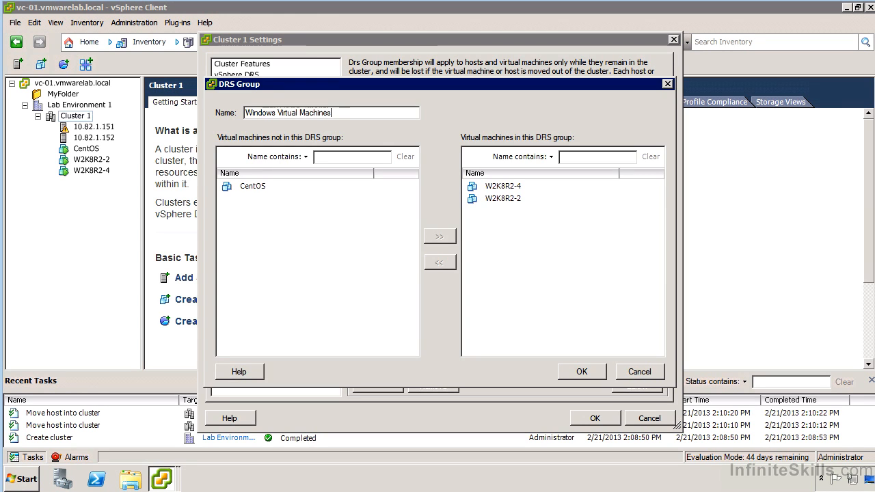
click(566, 378)
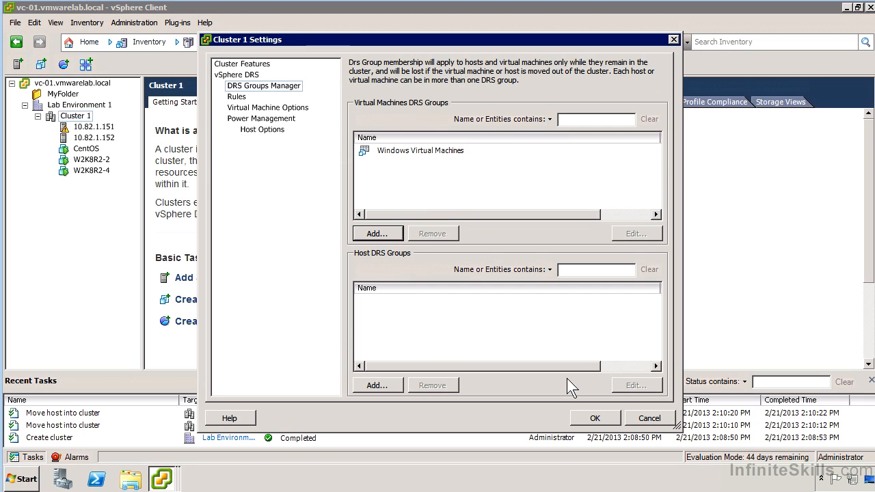
- Create a host DRS group named Node 1 containing the host 10.82.1.151
click(376, 386)
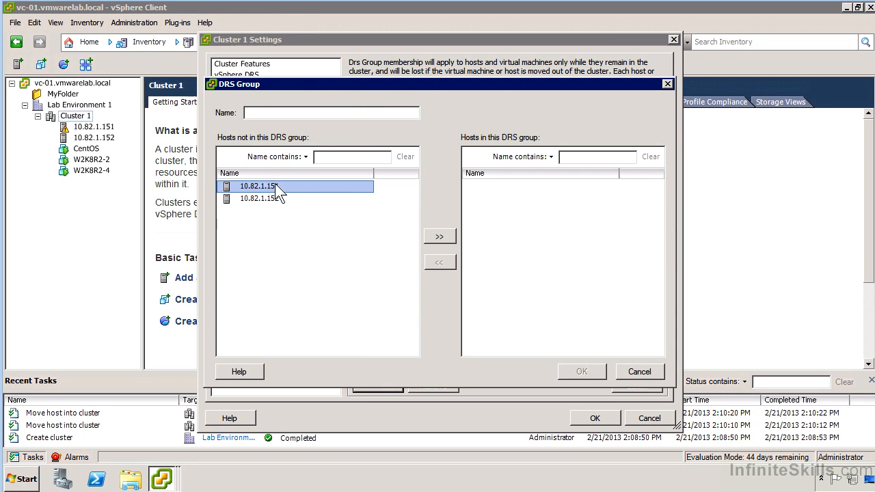
text(Node 1)
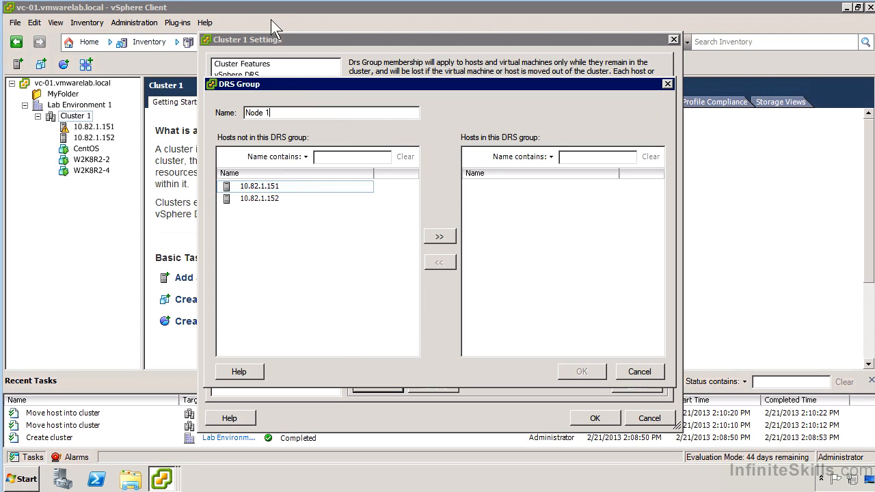
click(263, 188)
click(440, 236)
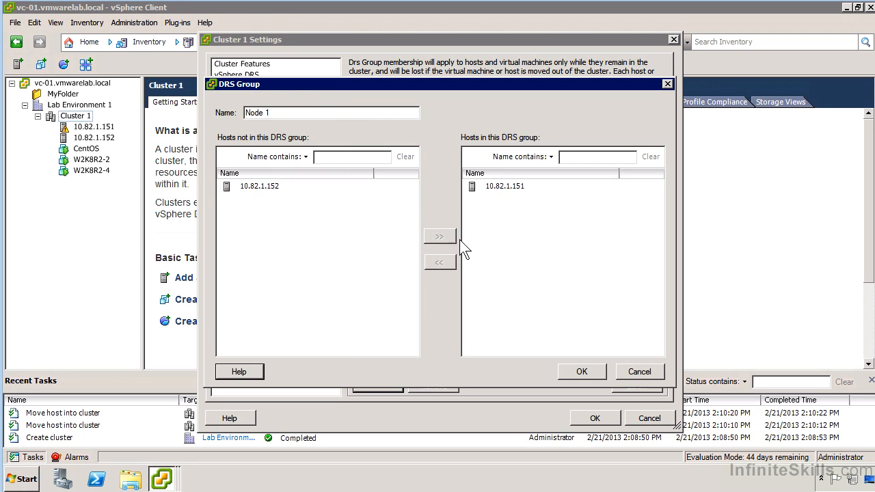
click(594, 371)
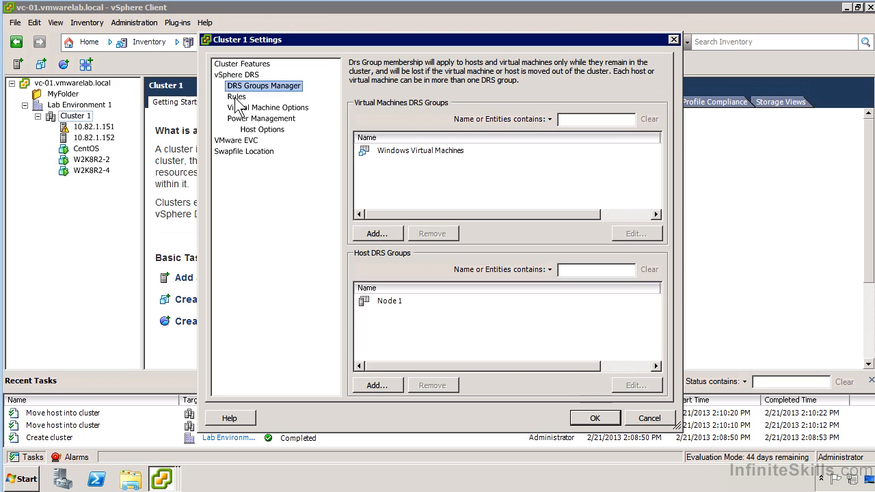
- Start a new DRS rule of type Virtual Machines to Hosts for the Windows Virtual Machines group
click(235, 98)
click(381, 383)
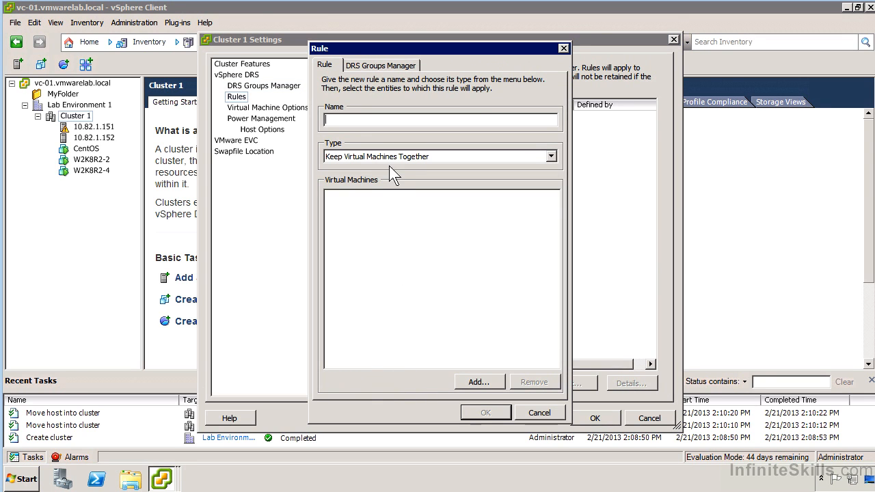
click(399, 159)
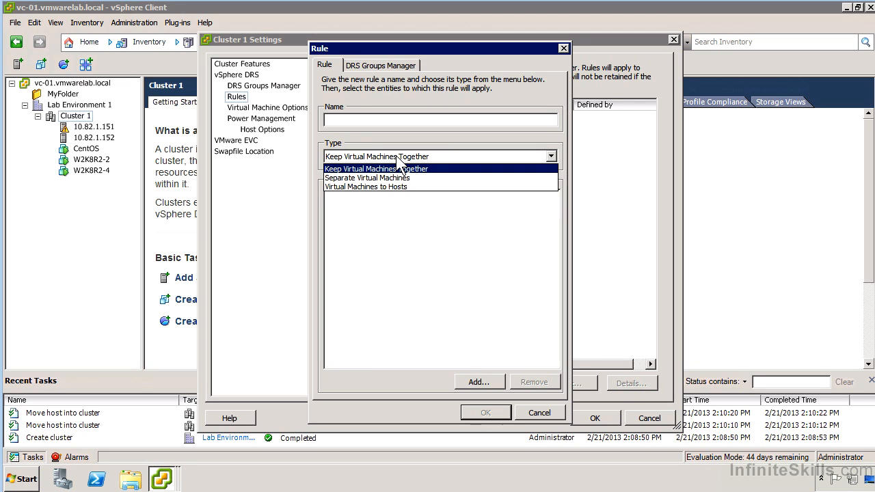
click(417, 188)
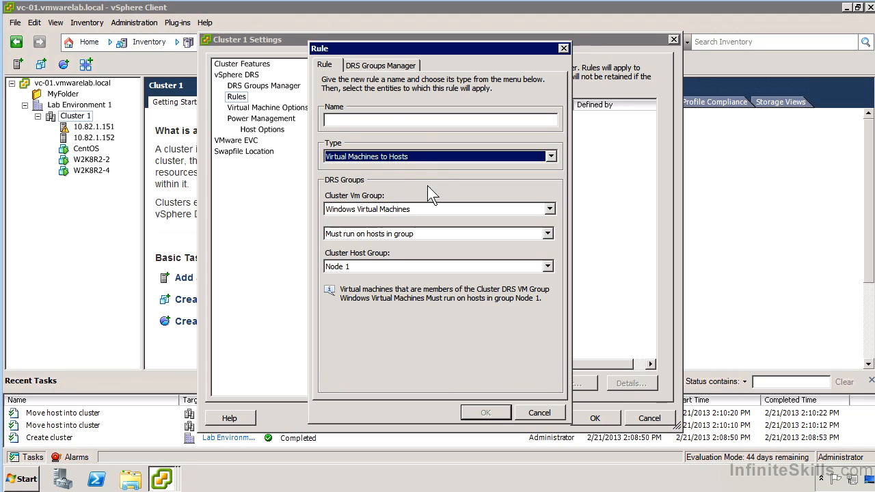
click(409, 210)
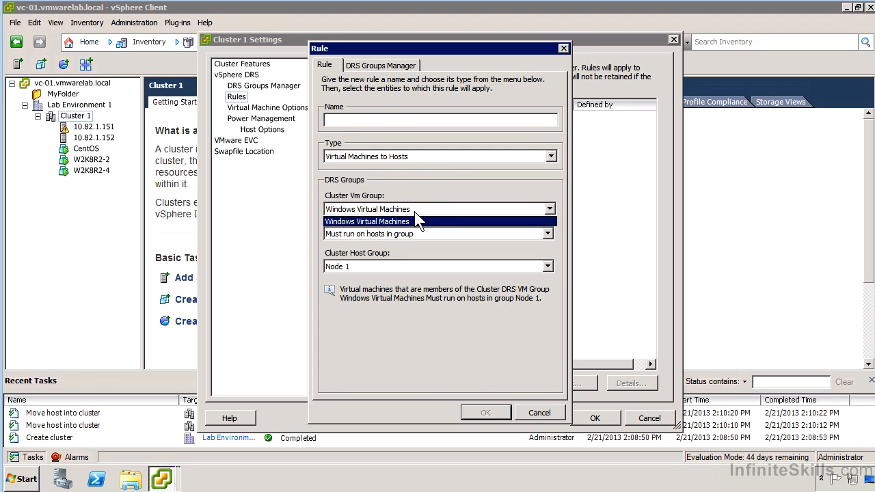
click(429, 221)
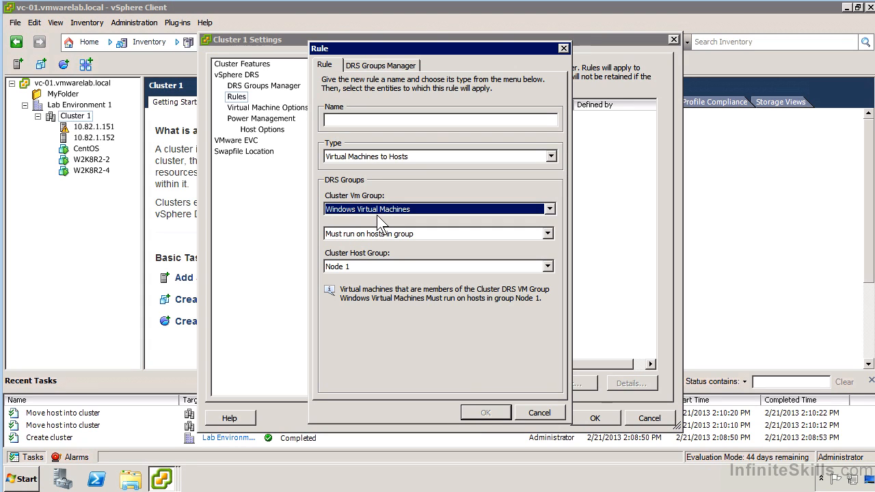
click(374, 213)
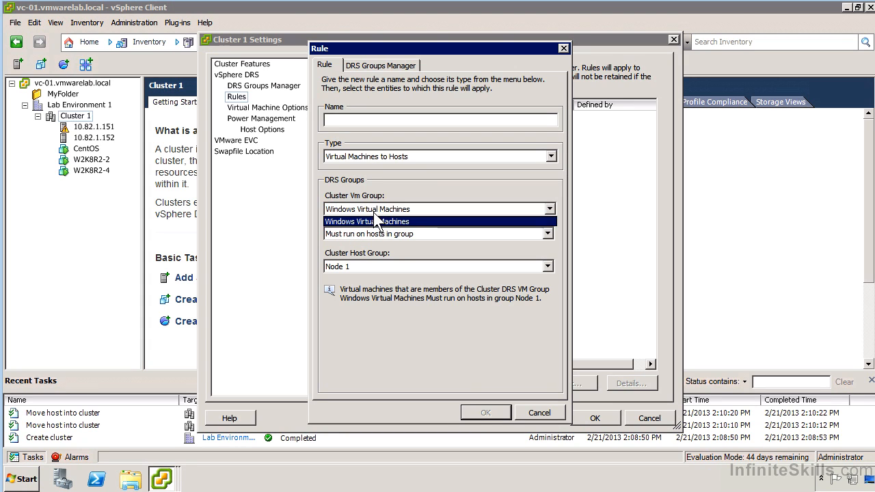
click(373, 212)
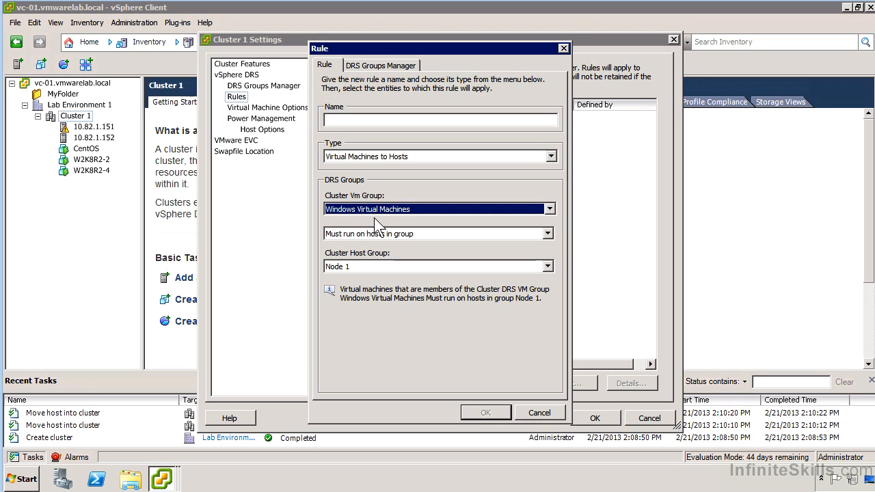
- Review the rule's host-affinity choices, select Node 1 as the cluster host group, and discard the rule
click(375, 233)
click(374, 234)
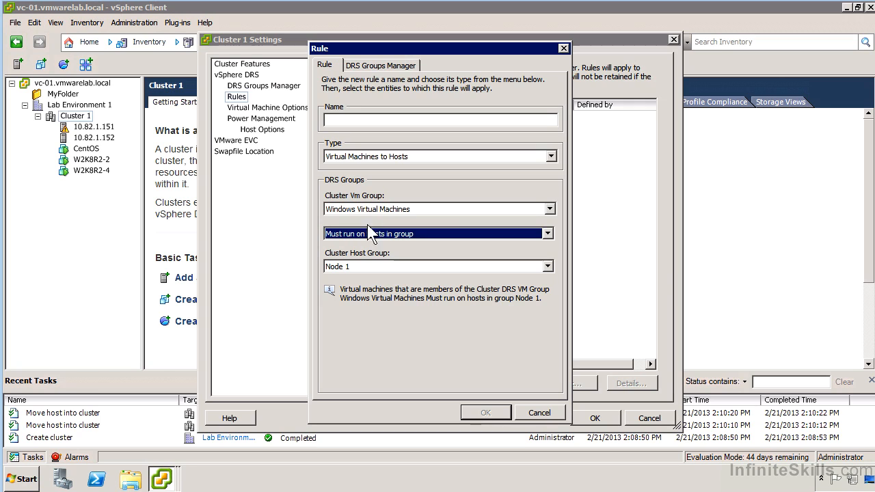
click(453, 235)
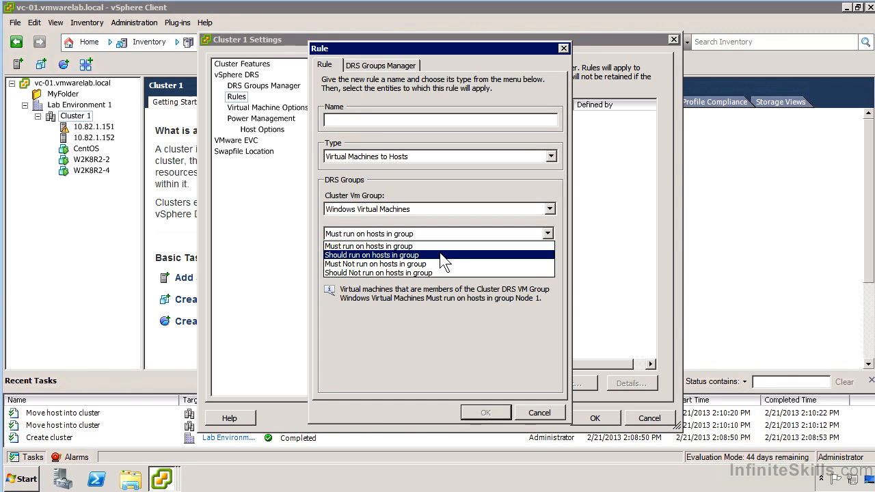
click(475, 285)
click(475, 266)
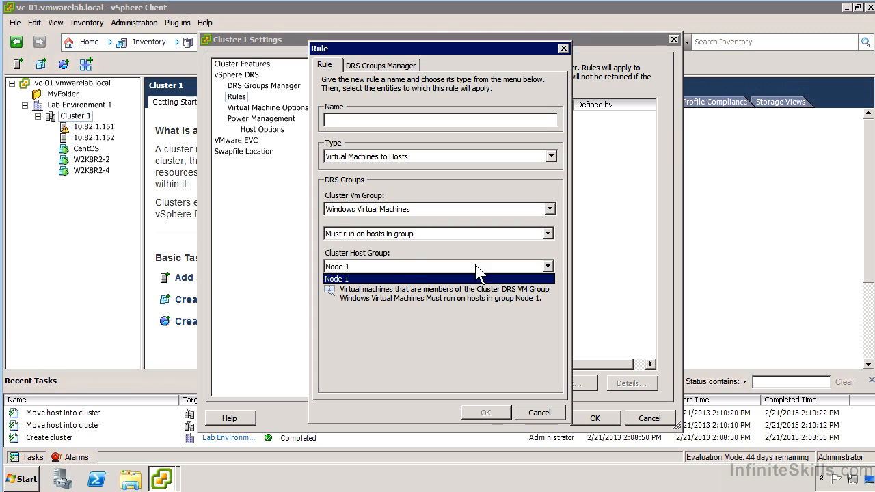
click(384, 278)
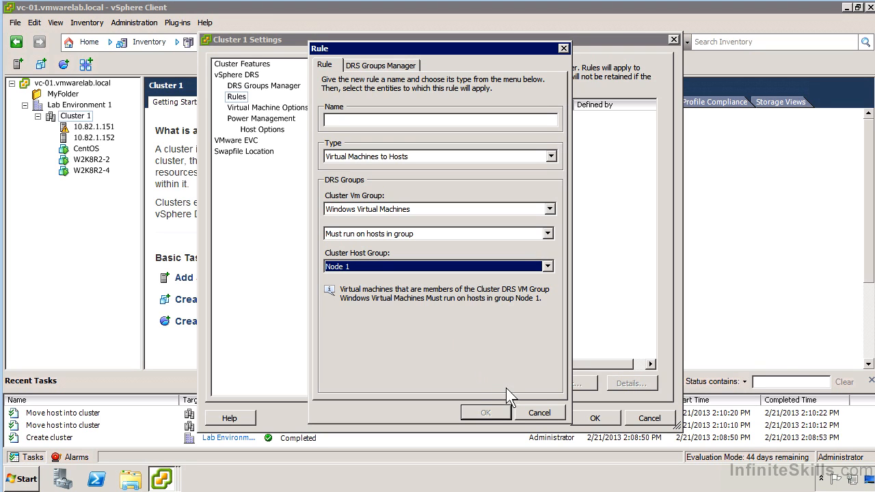
click(544, 409)
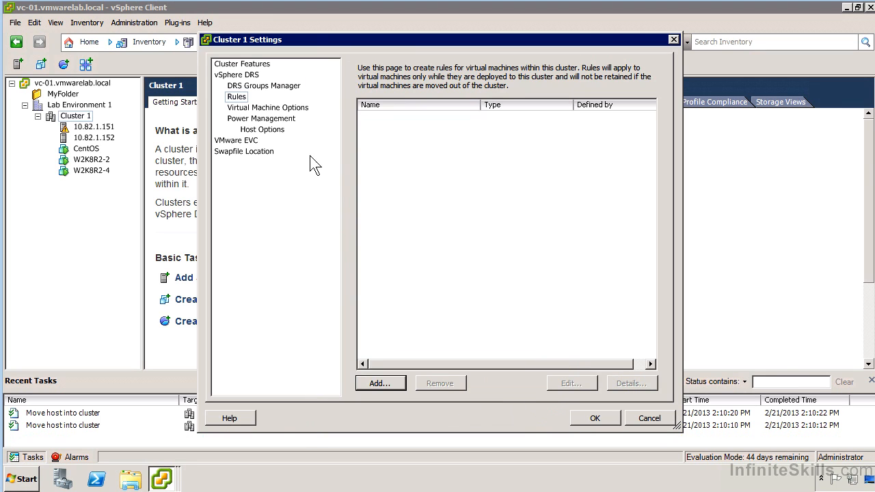
- Try the Partially Automated level for the CentOS virtual machine, and set it back to Default (Fully Automated)
click(290, 108)
click(566, 174)
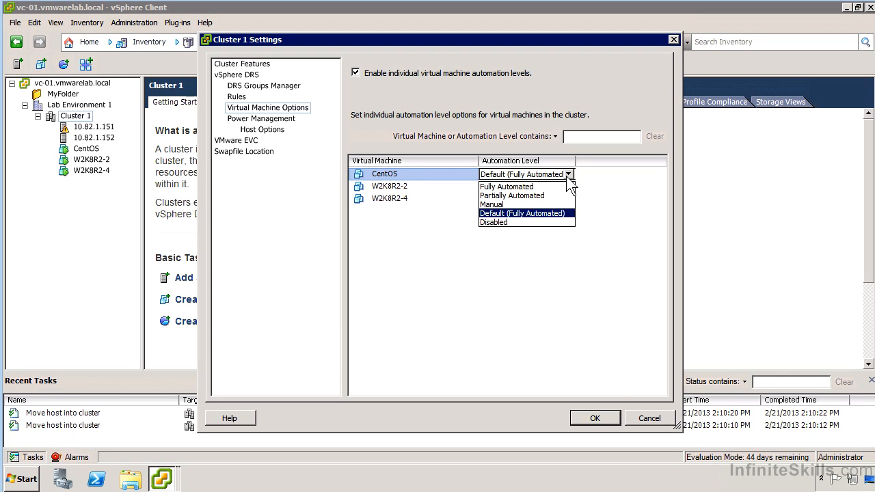
click(525, 196)
click(568, 174)
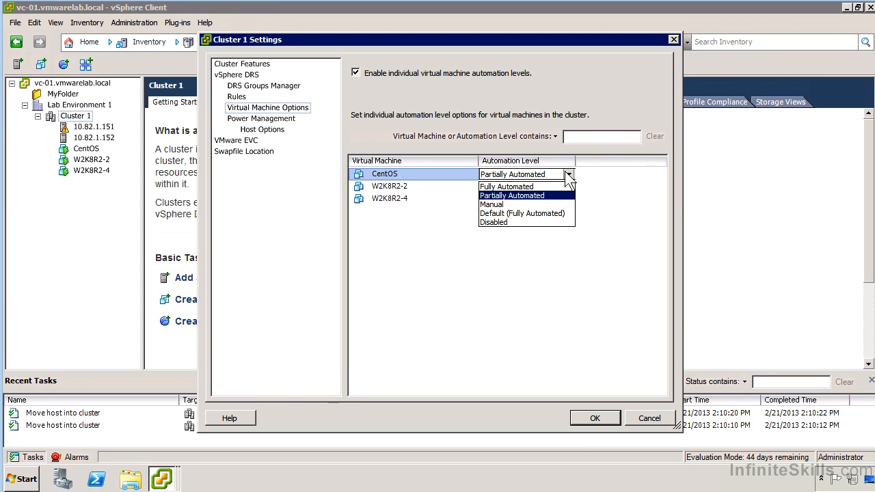
click(540, 213)
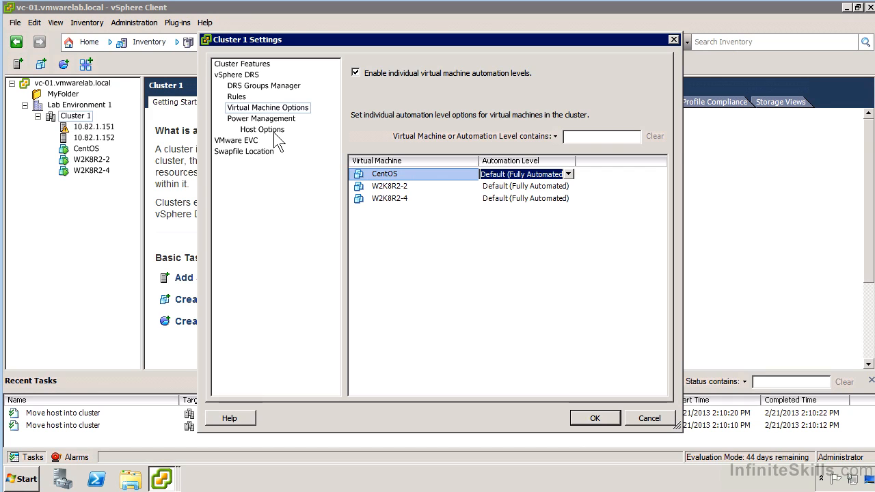
- Review the cluster's VMware EVC settings and the choices for changing the EVC mode, including Enable EVC for AMD Hosts
click(239, 141)
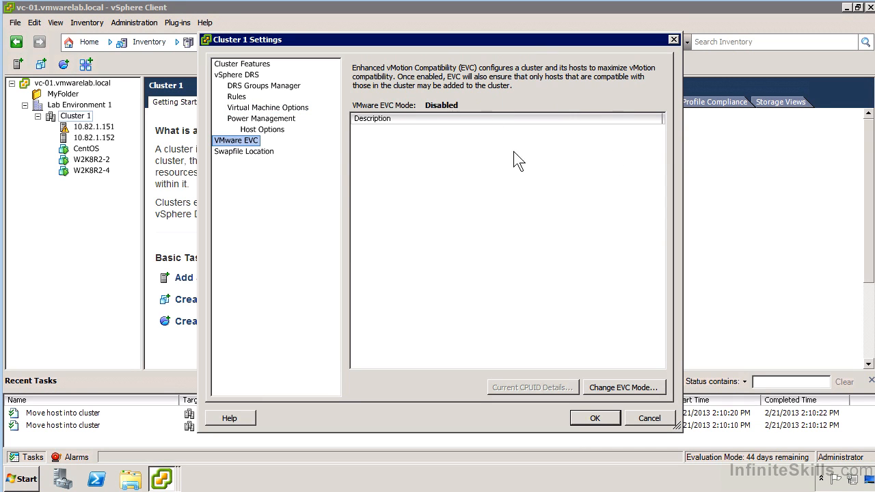
click(624, 388)
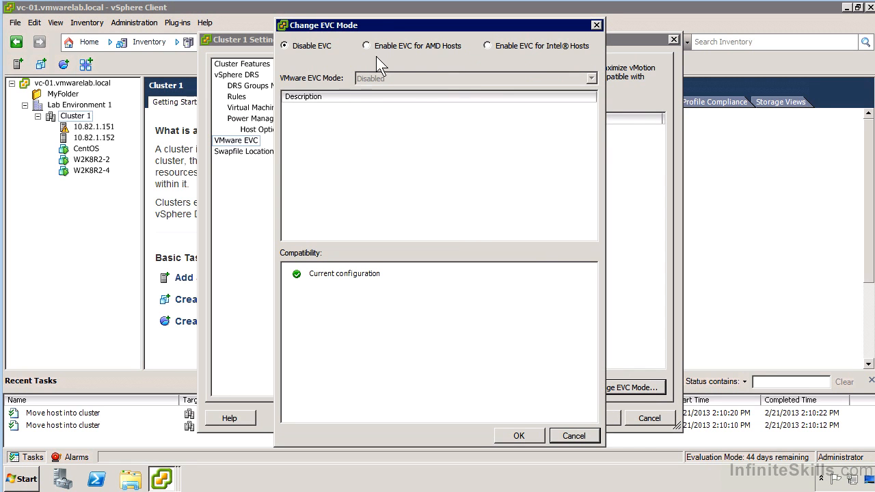
click(387, 45)
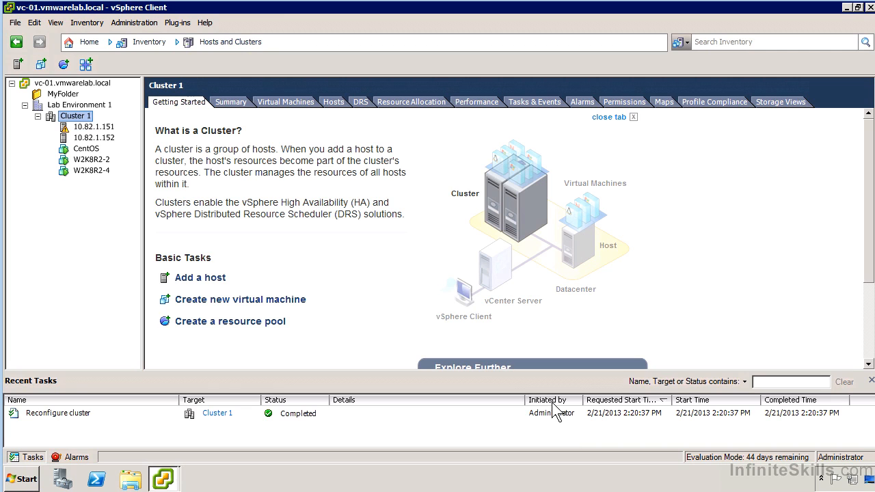
- Put host 10.82.1.152 into maintenance mode, with powered-off and suspended virtual machines moved to other hosts in the cluster
right_click(96, 137)
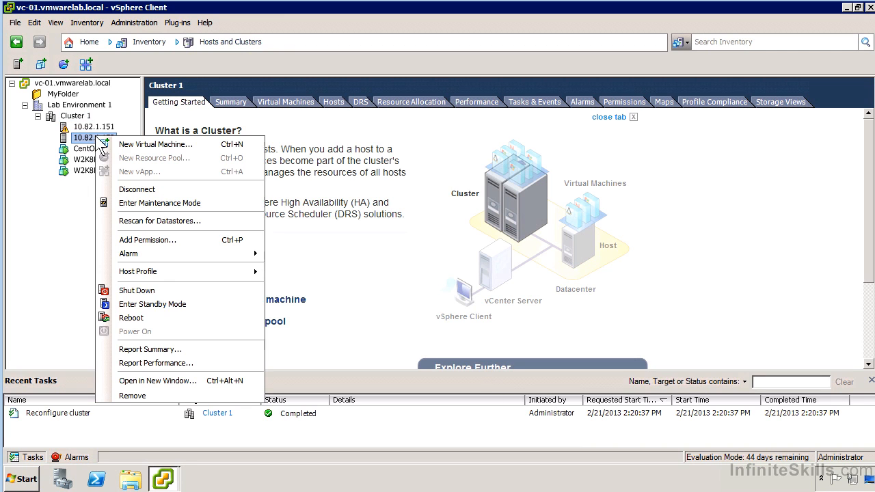
click(165, 204)
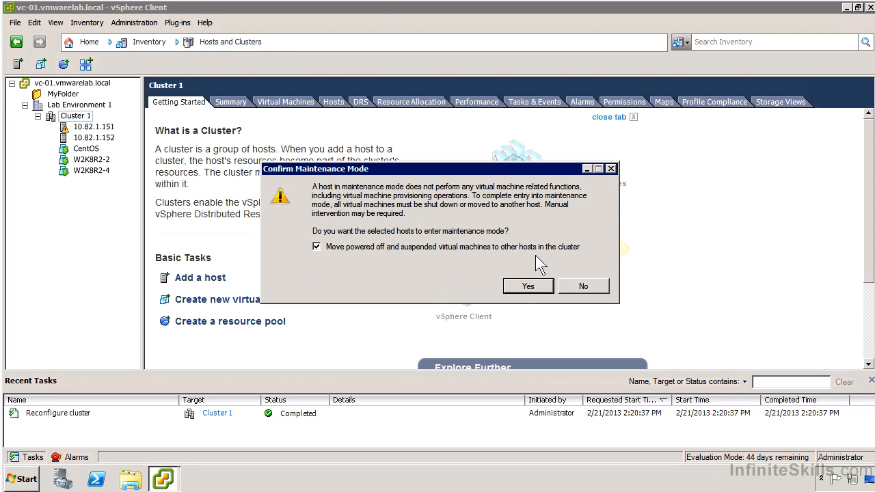
click(523, 290)
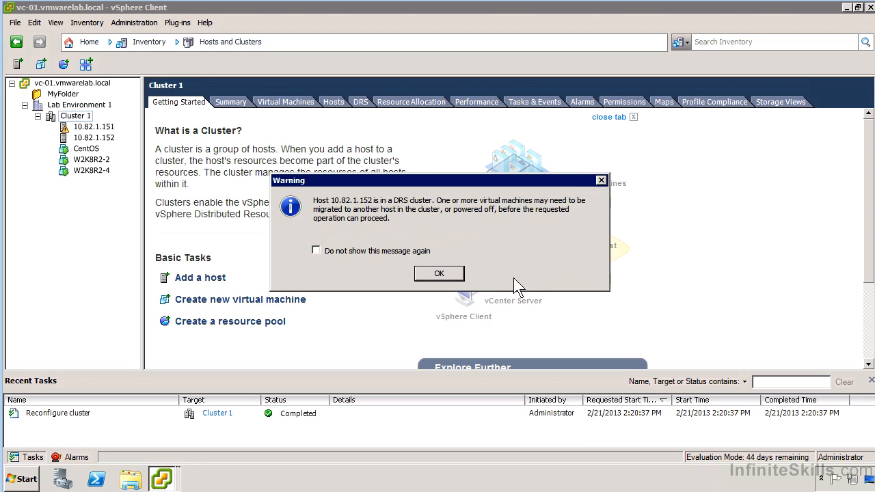
click(439, 273)
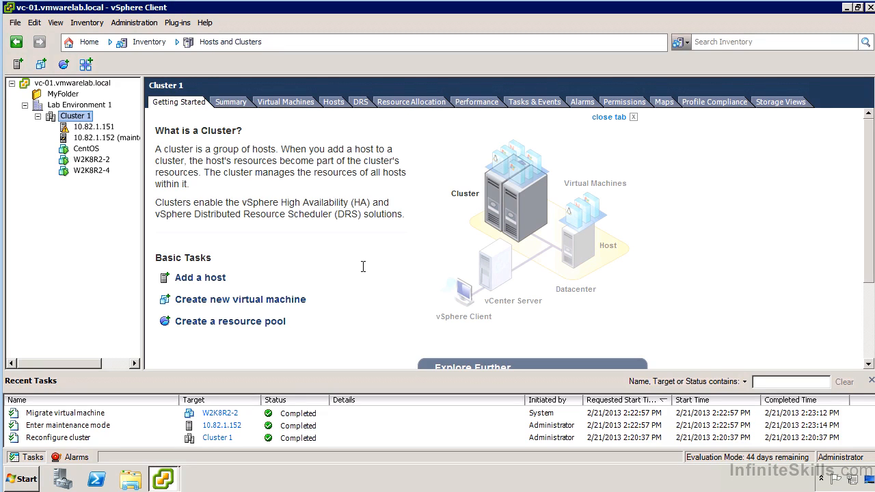
- Check the summary of host 10.82.1.152, ignoring the SSL certificate warning, and take the host out of maintenance mode
drag(141, 153, 217, 153)
right_click(134, 139)
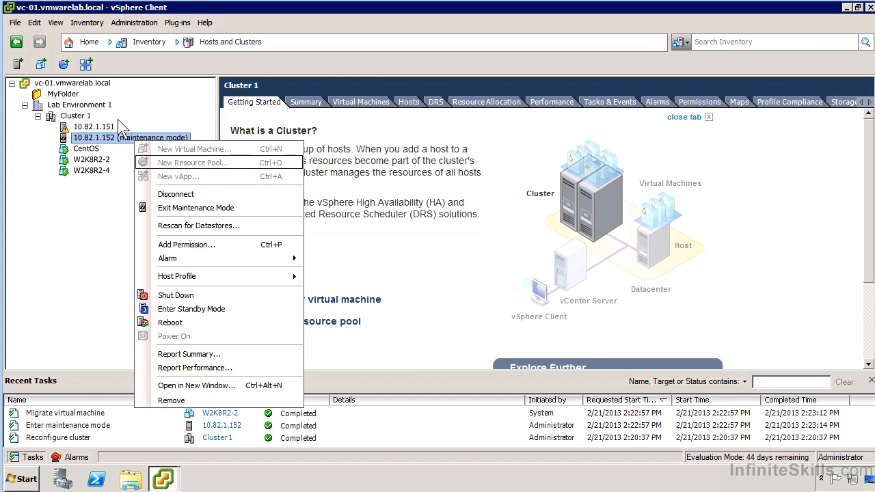
click(116, 138)
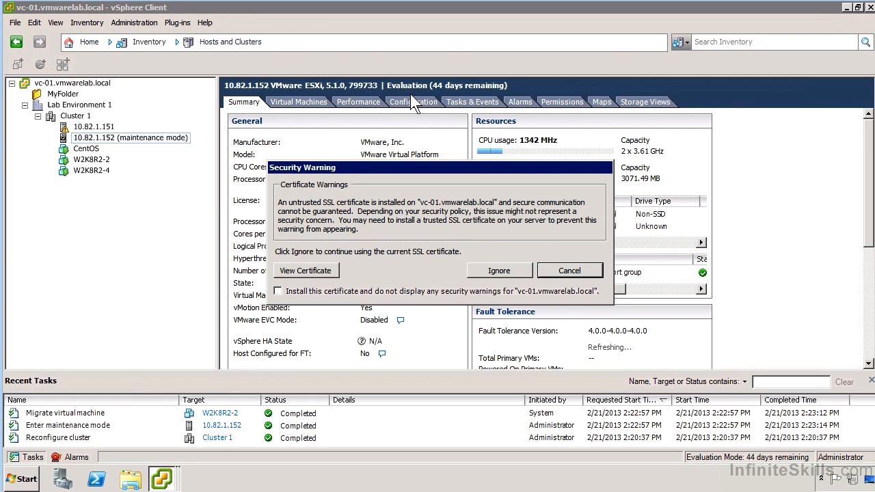
click(527, 272)
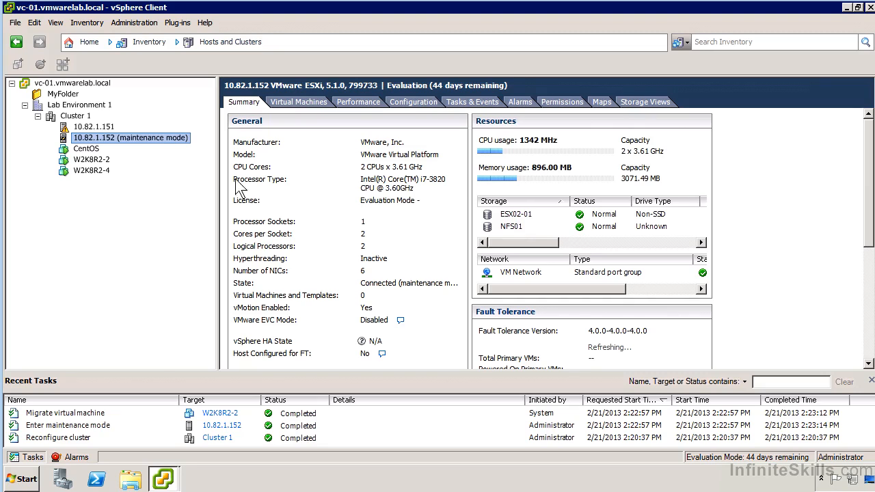
right_click(144, 134)
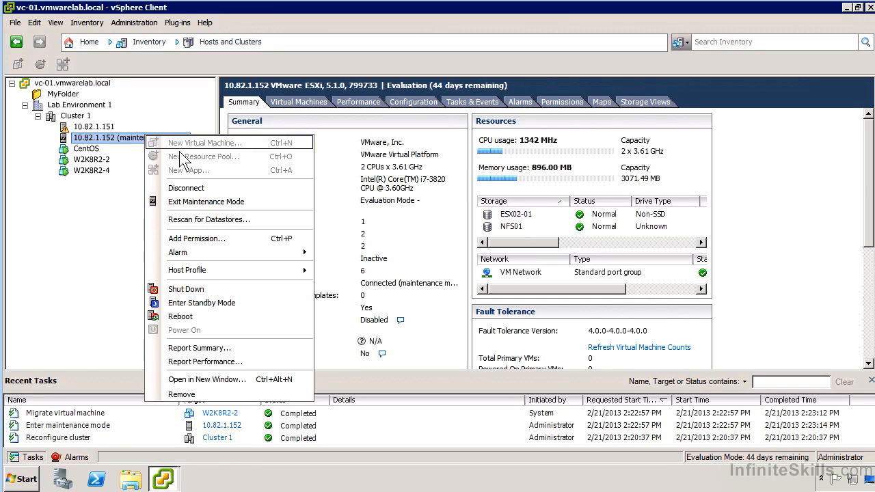
click(199, 202)
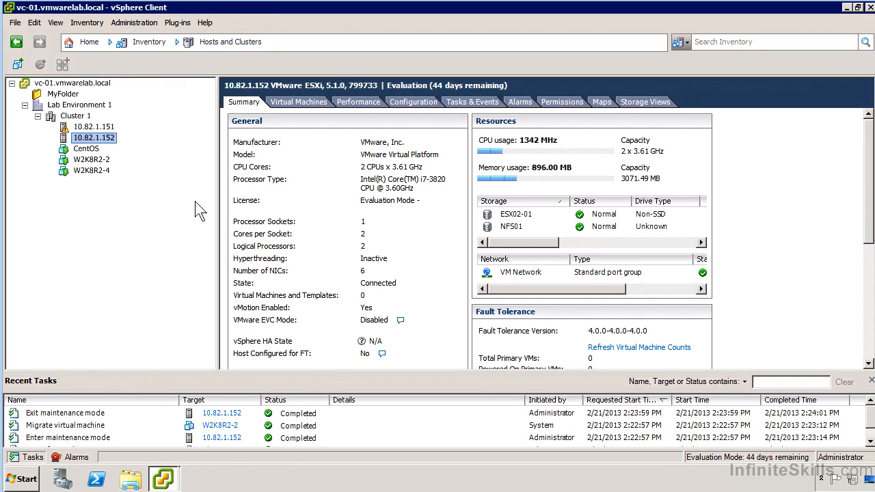